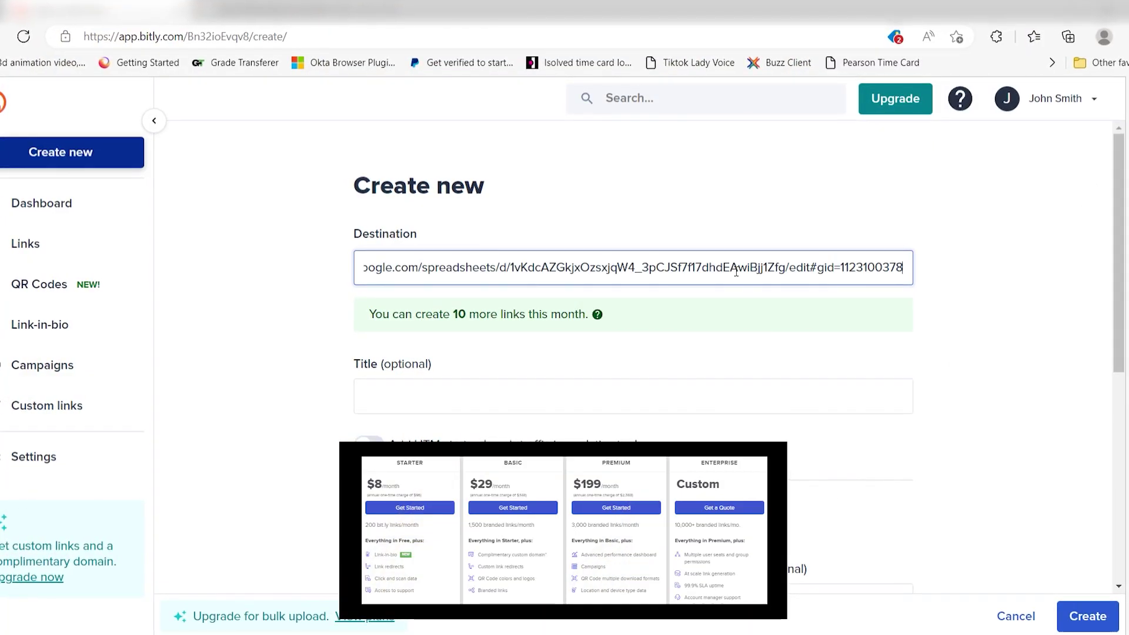
Title the Bitly link 'Documents for Zapier', create bit.ly/zapiershortlinks, and review its details.
left_click(529, 405)
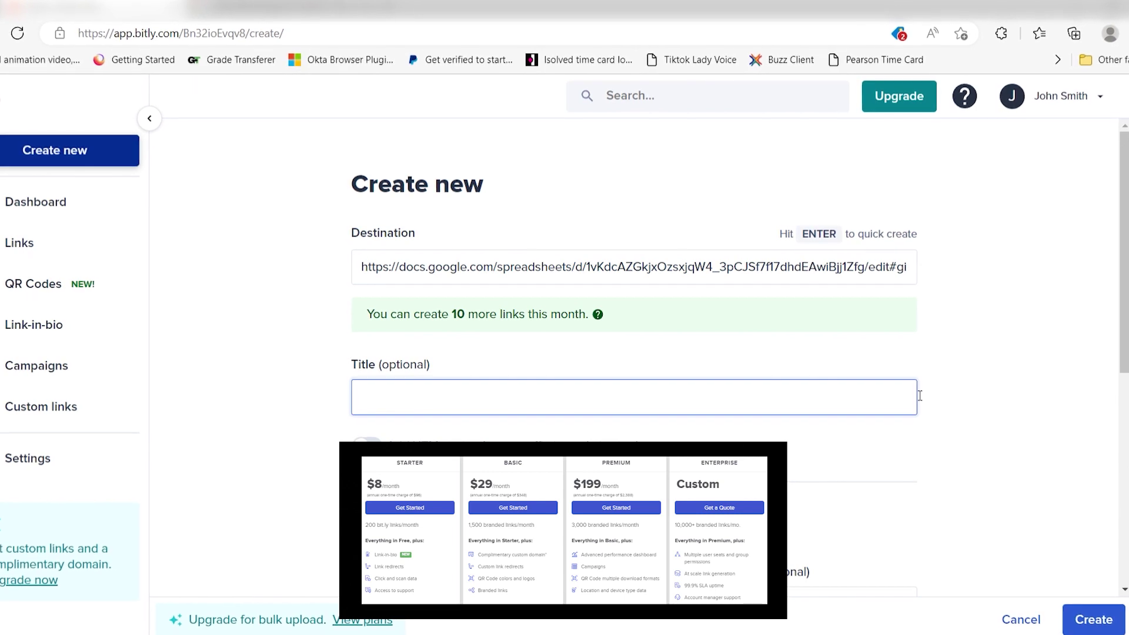
type("Docu")
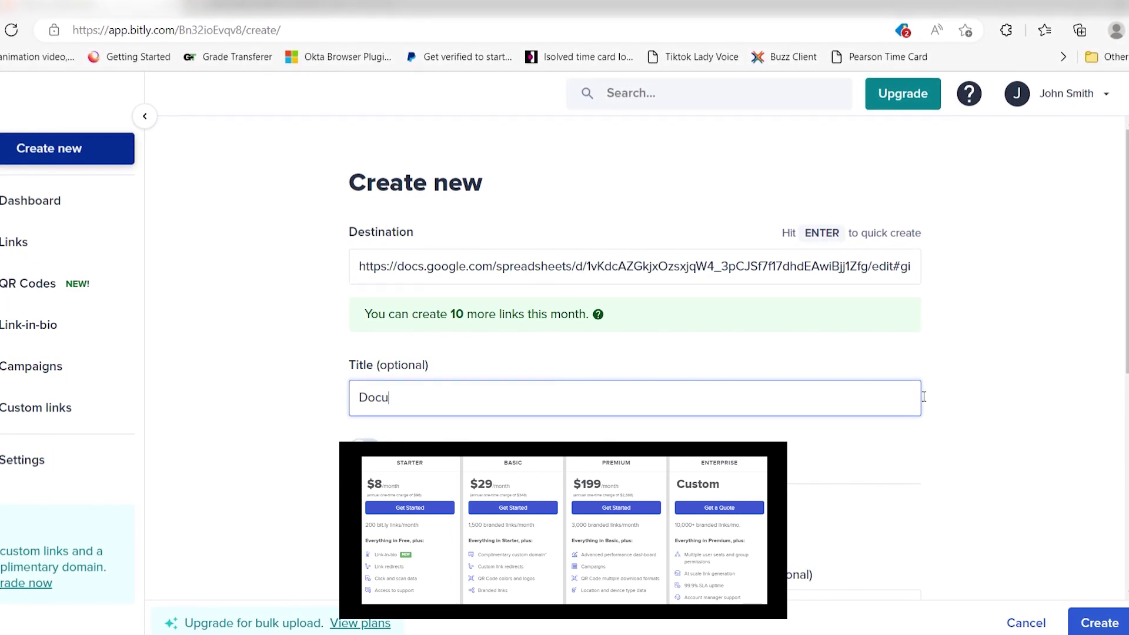
type("ments for Zapier")
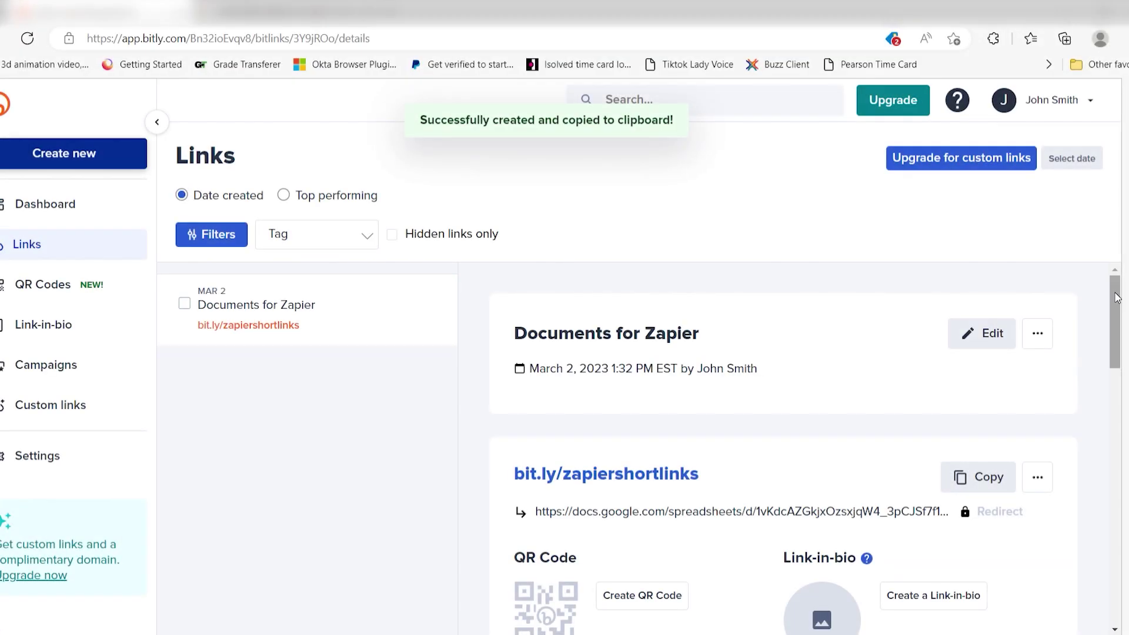
scroll(1117, 313, "down", 2)
scroll(1117, 313, "down", 5)
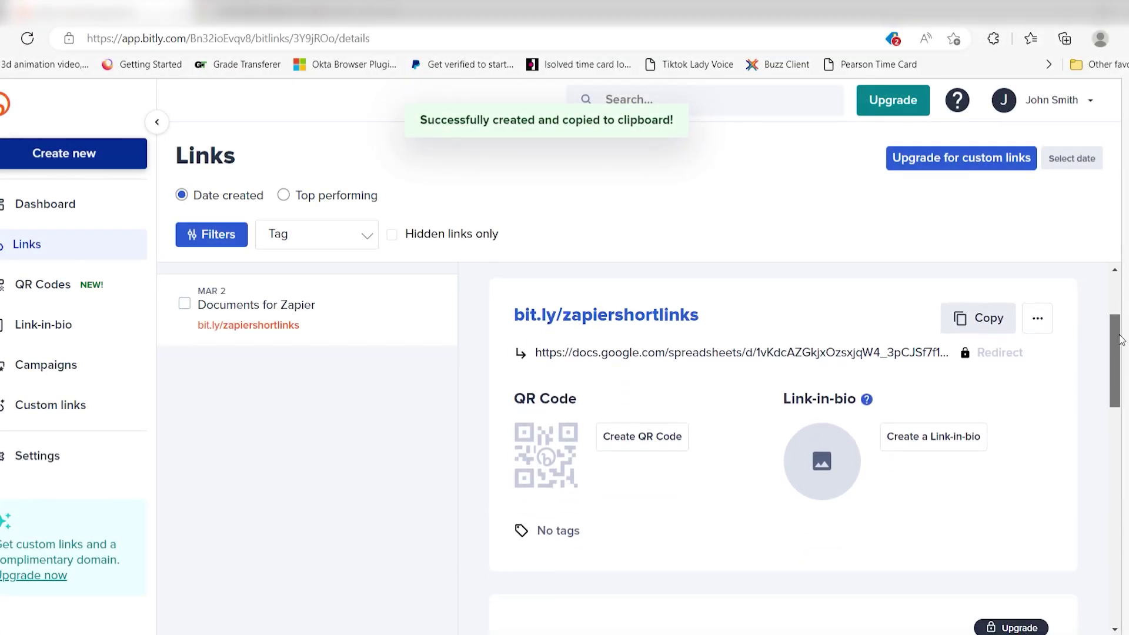
scroll(804, 448, "down", 3)
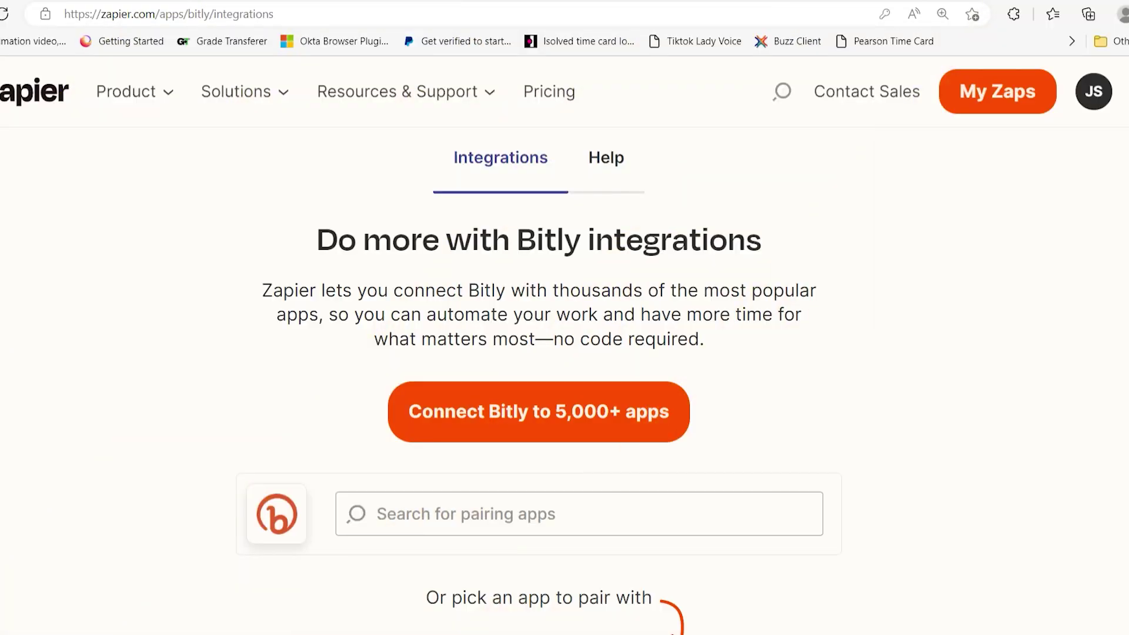
Scroll through Zapier's Bitly integrations, then down to the Rebrandly workflows list.
scroll(565, 353, "down", 10)
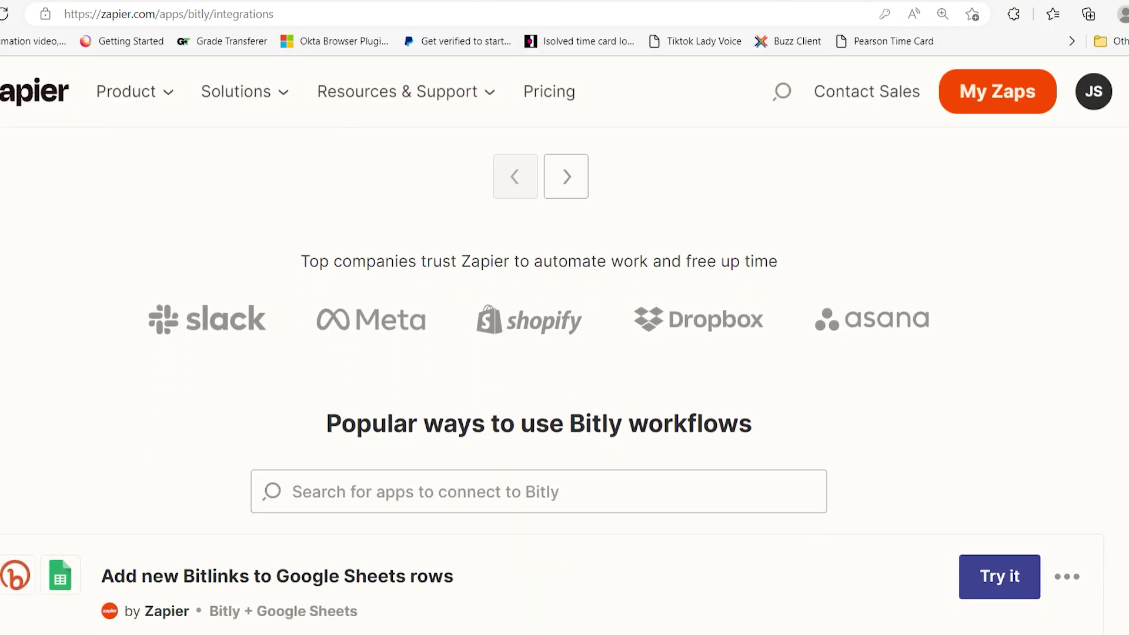
scroll(549, 381, "down", 10)
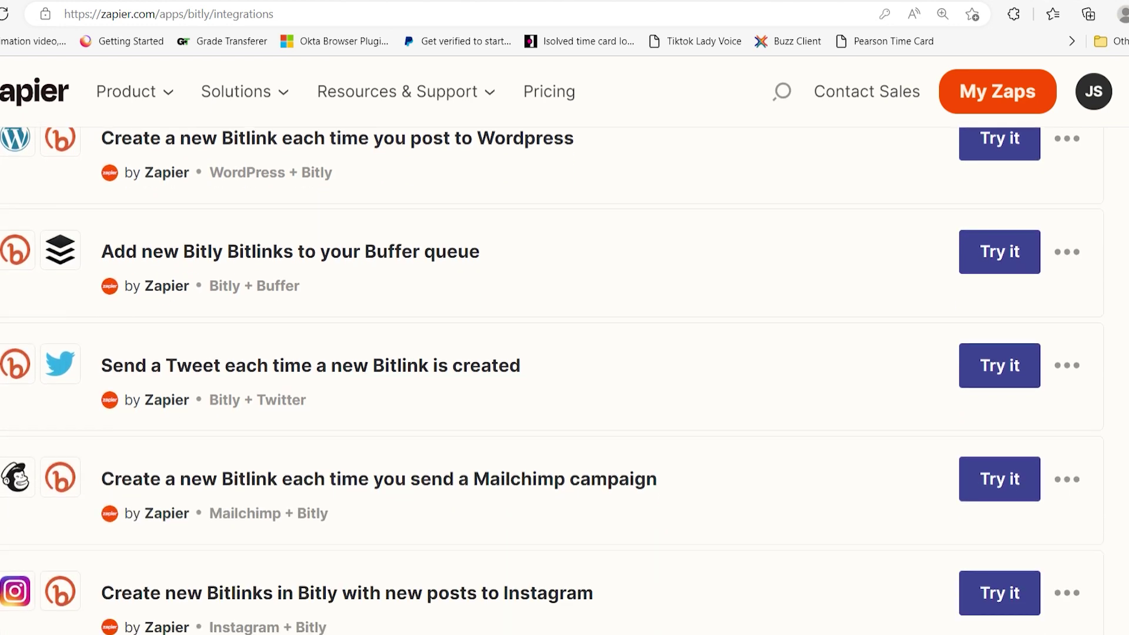
scroll(550, 381, "down", 10)
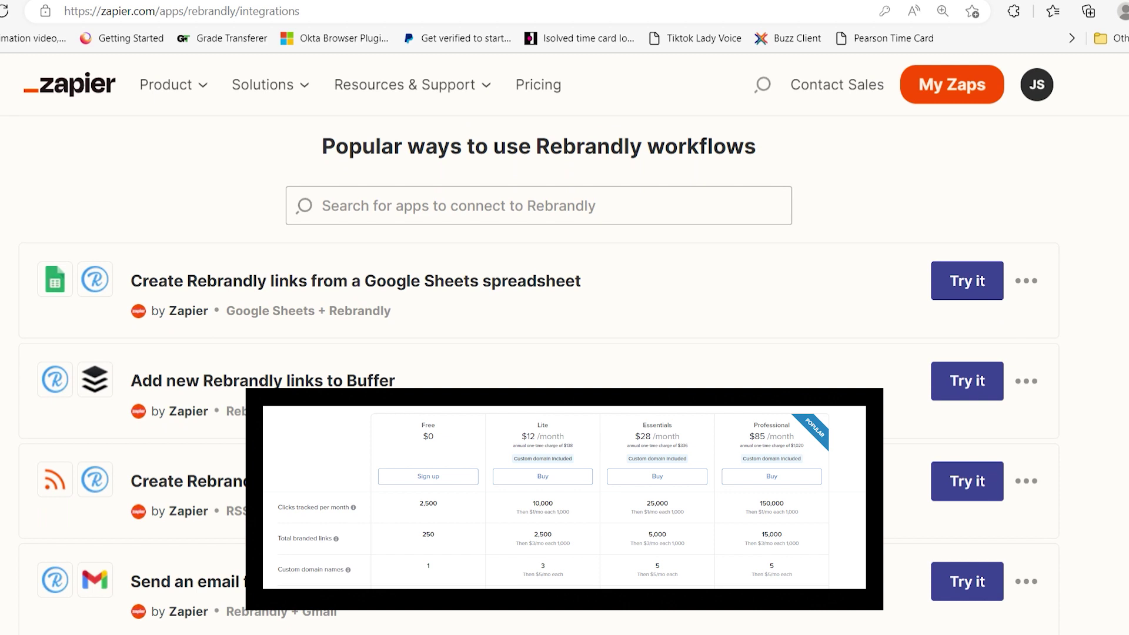
scroll(538, 352, "down", 1)
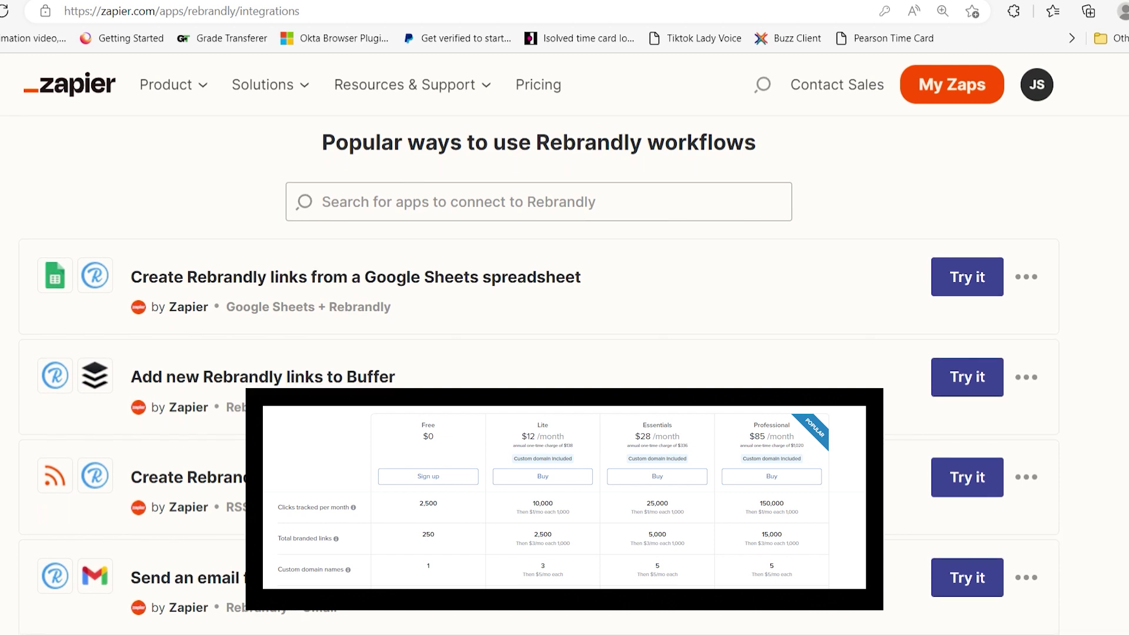
scroll(538, 377, "down", 3)
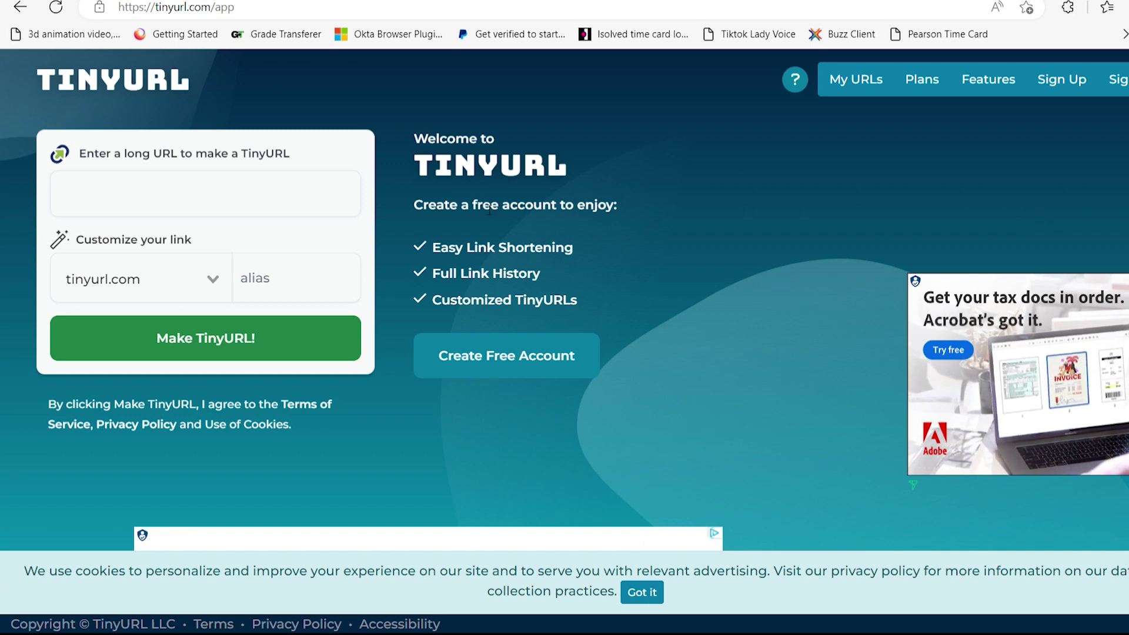
Shorten the pasted Google Sheets address into a TinyURL with the alias zapierlinks.
key("ctrl+v")
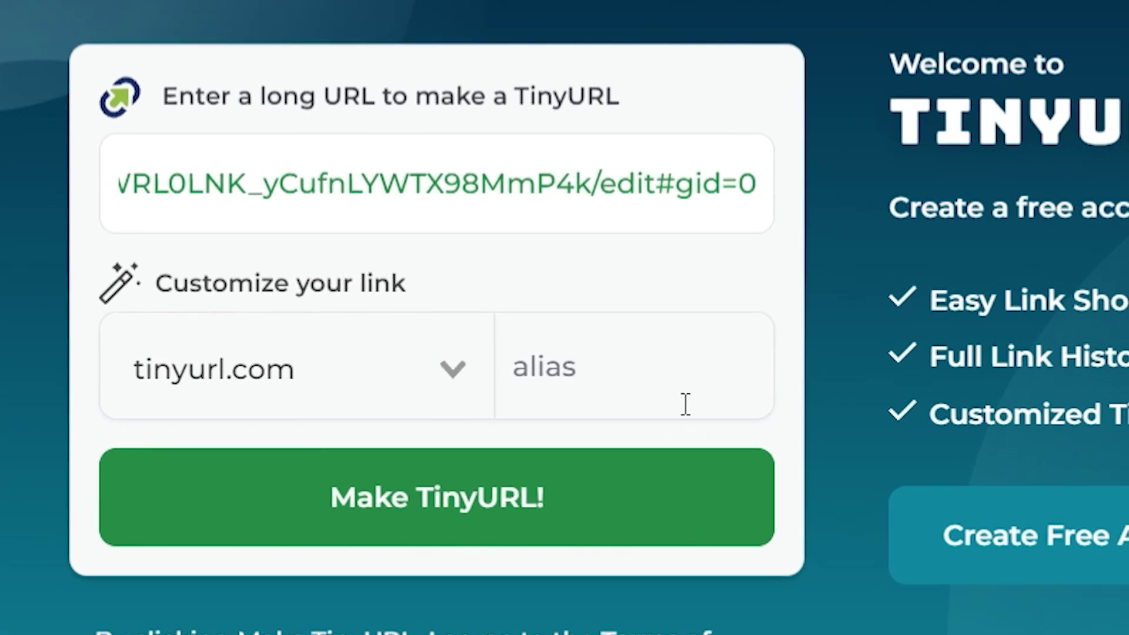
left_click(626, 404)
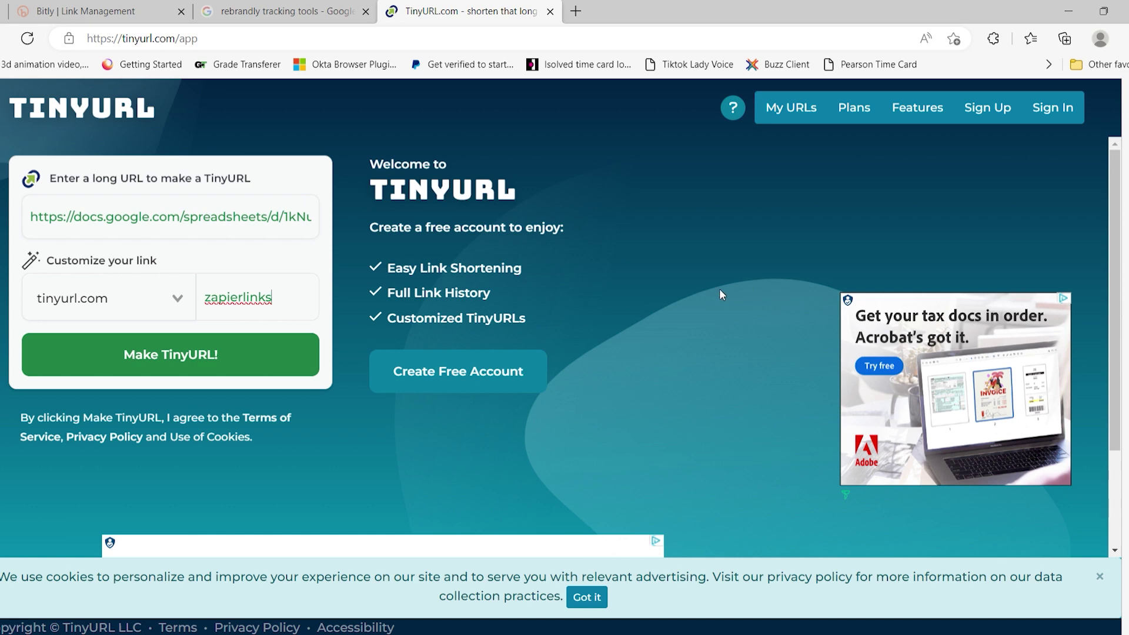
left_click(276, 368)
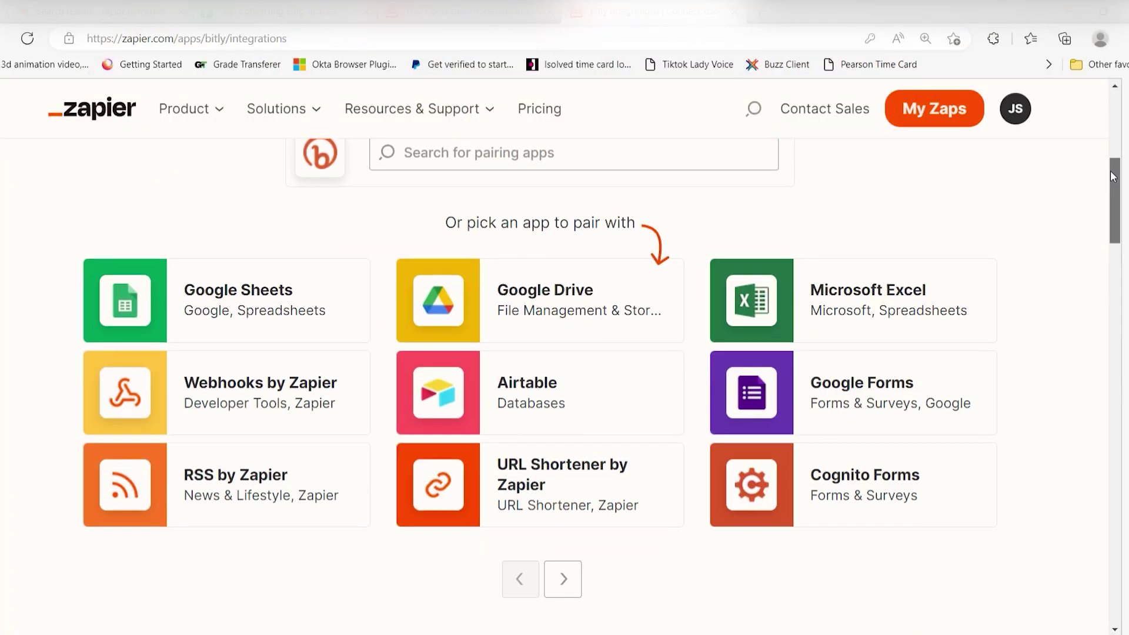
Scroll Zapier's Bitly integrations page down to the 'Popular ways to use Bitly' workflows.
scroll(1111, 196, "down", 2)
left_click_drag(1111, 195, 1113, 333)
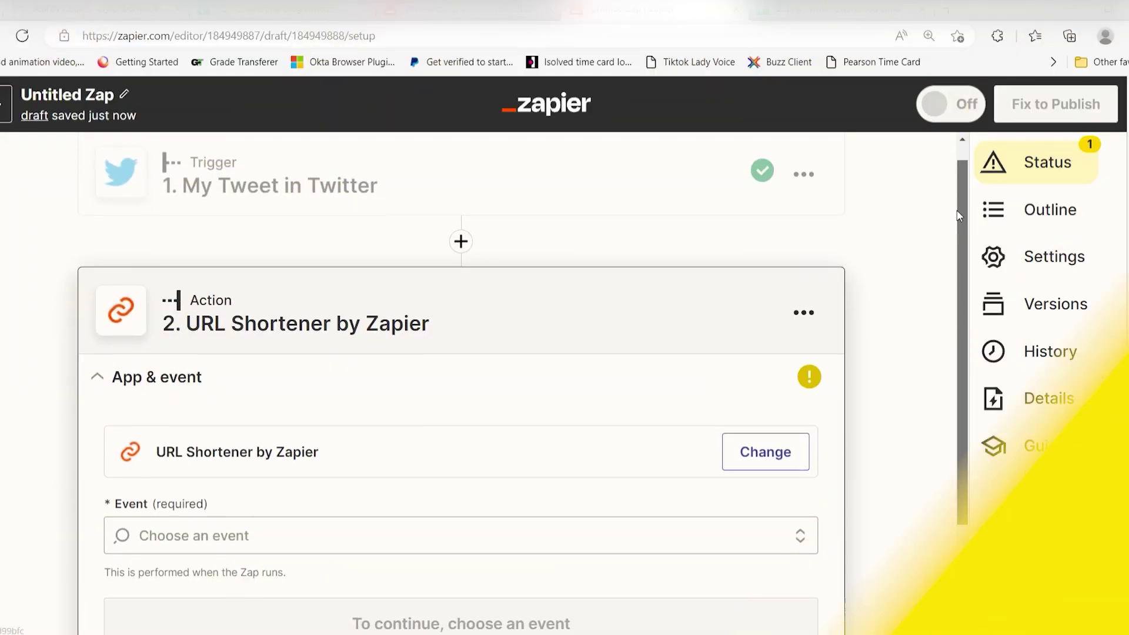
Set the URL Shortener by Zapier step's event to Shorten URL.
scroll(957, 241, "down", 2)
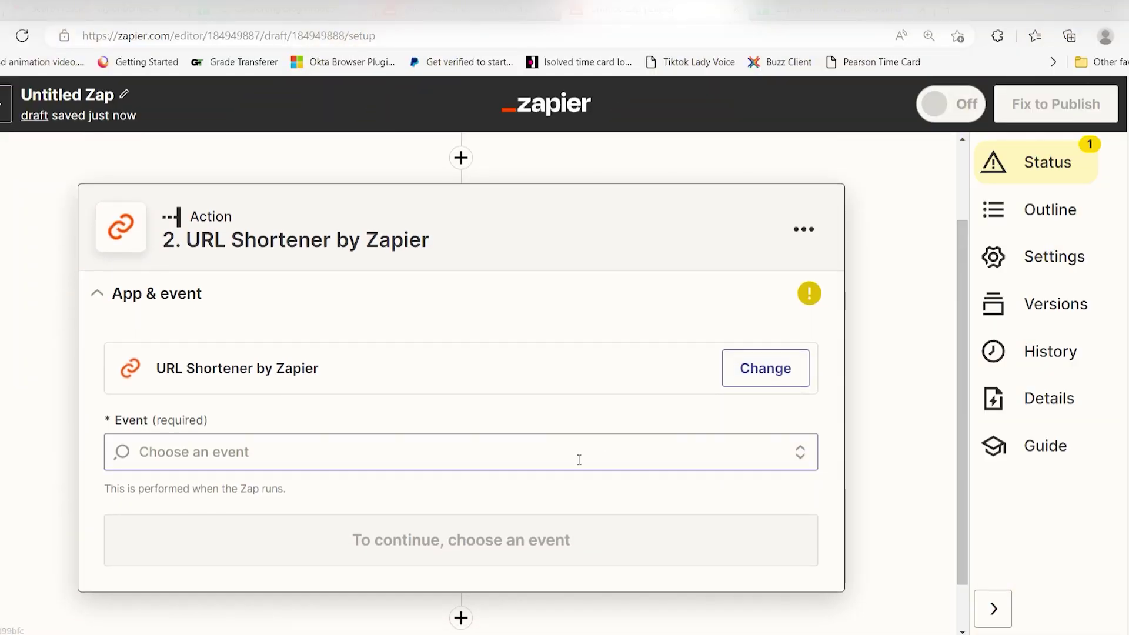
left_click(580, 459)
left_click(476, 530)
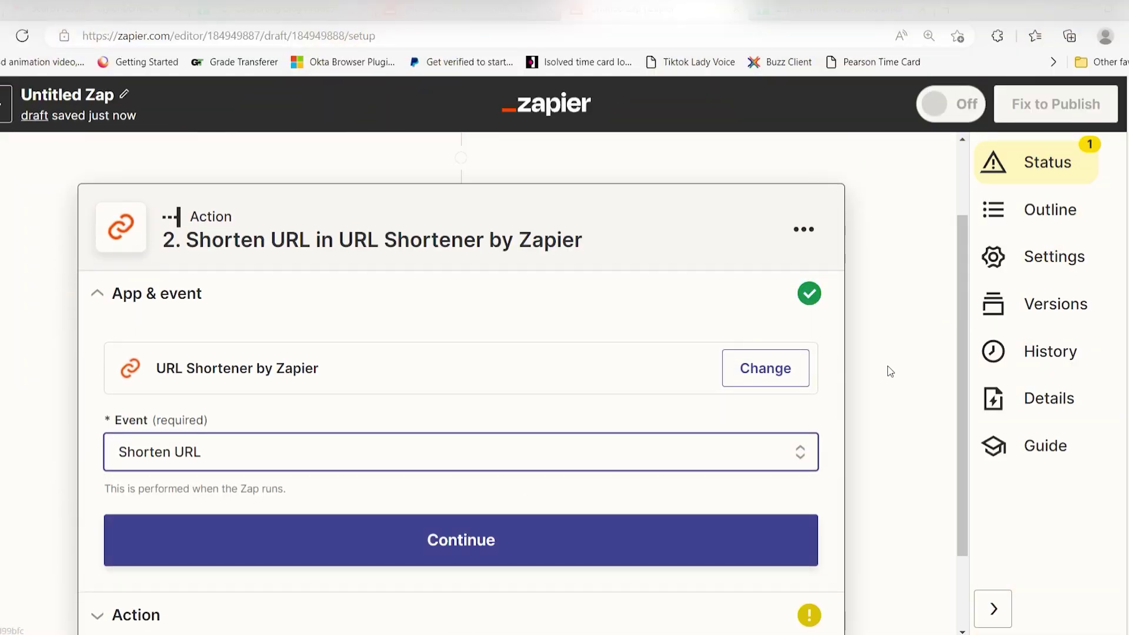
left_click(638, 527)
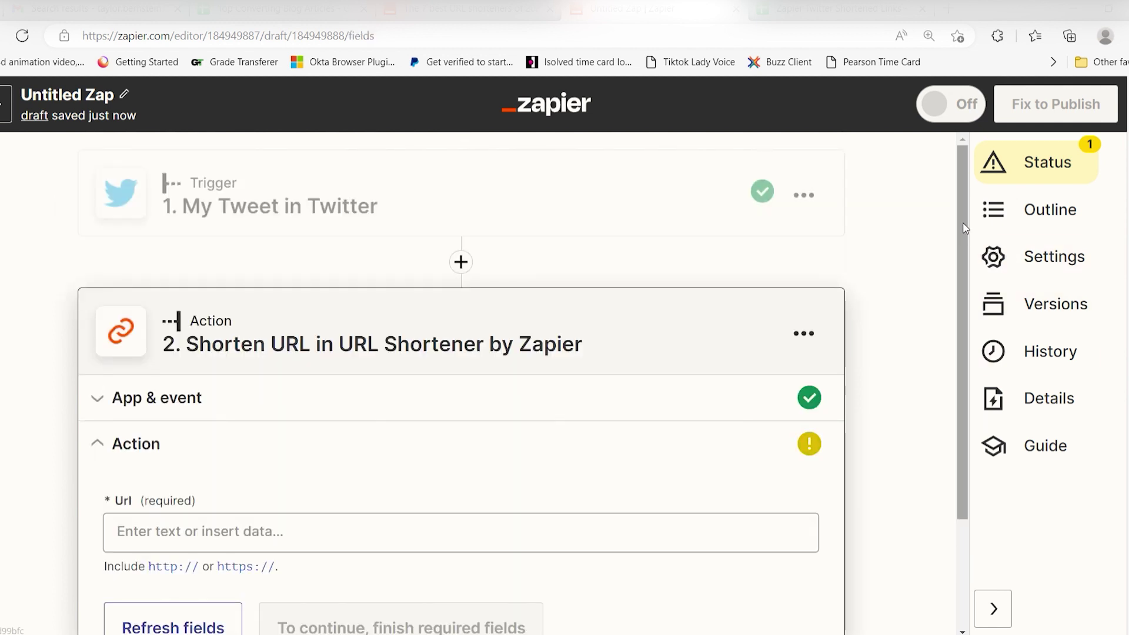
Fill the Url field with the tweet's '1. Url' and test the action.
scroll(965, 228, "down", 1)
left_click(365, 500)
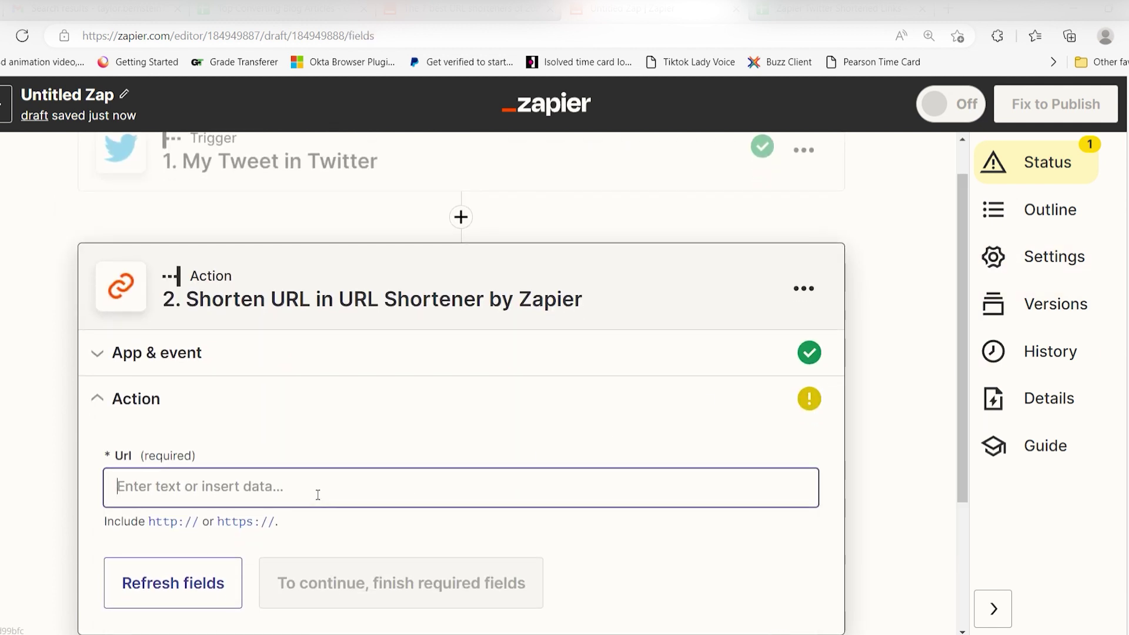
scroll(345, 483, "down", 3)
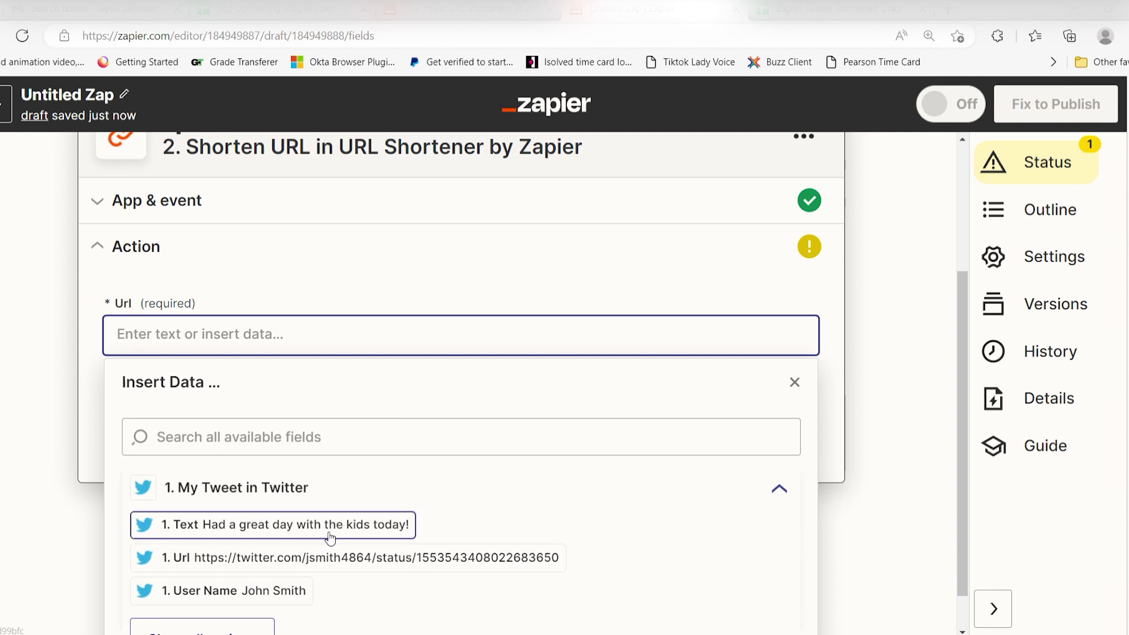
left_click(329, 557)
left_click(794, 382)
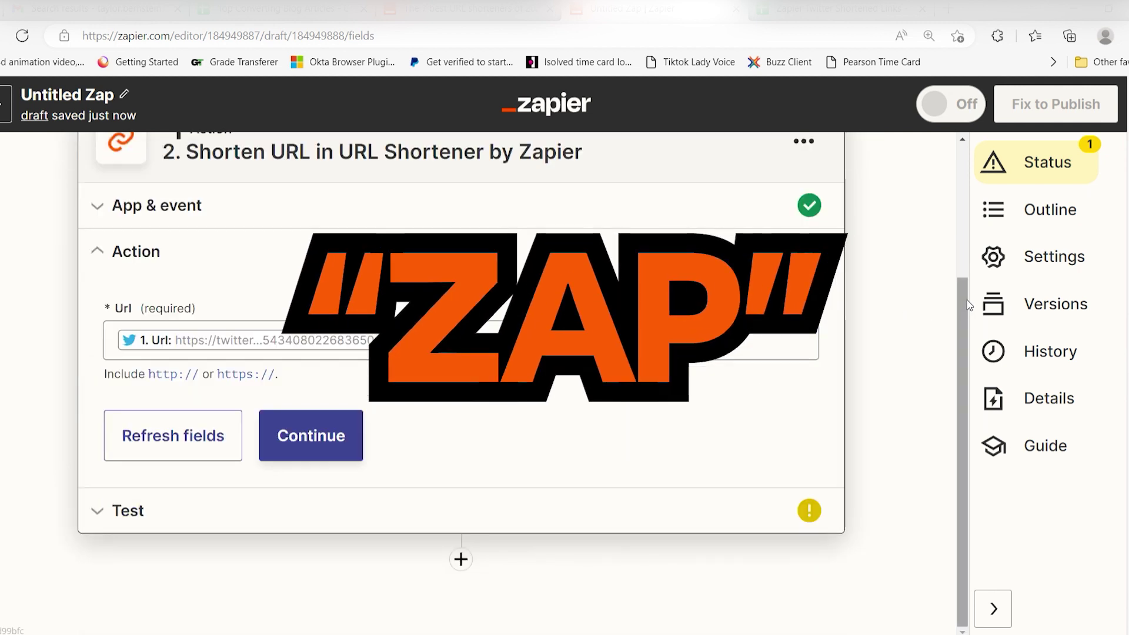
left_click(360, 439)
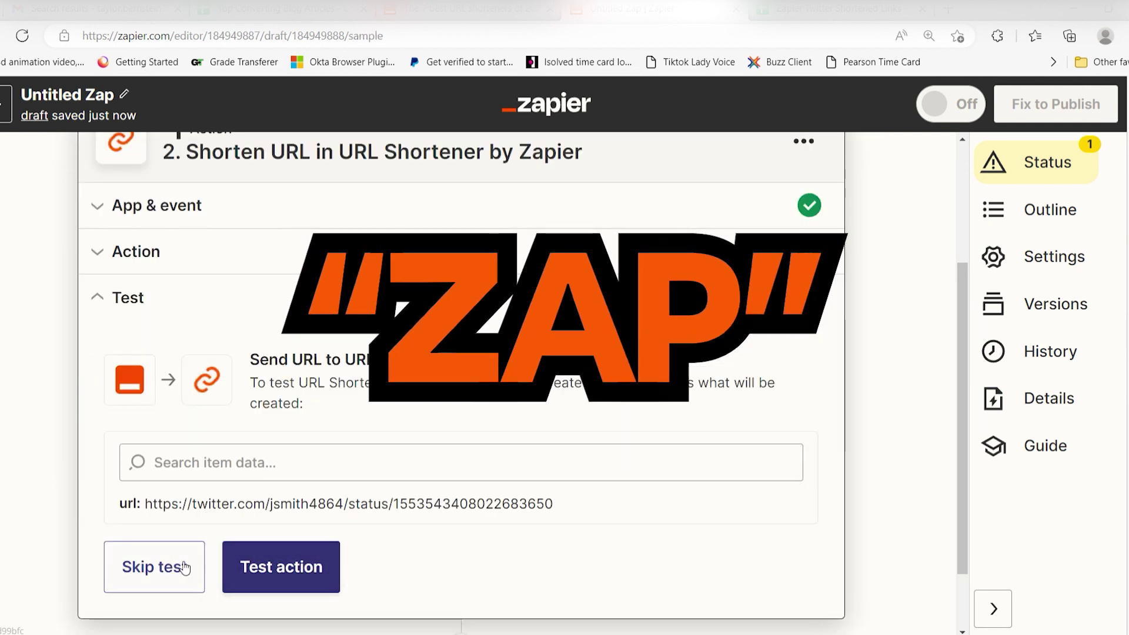
left_click(277, 567)
left_click_drag(967, 299, 970, 184)
scroll(947, 220, "down", 7)
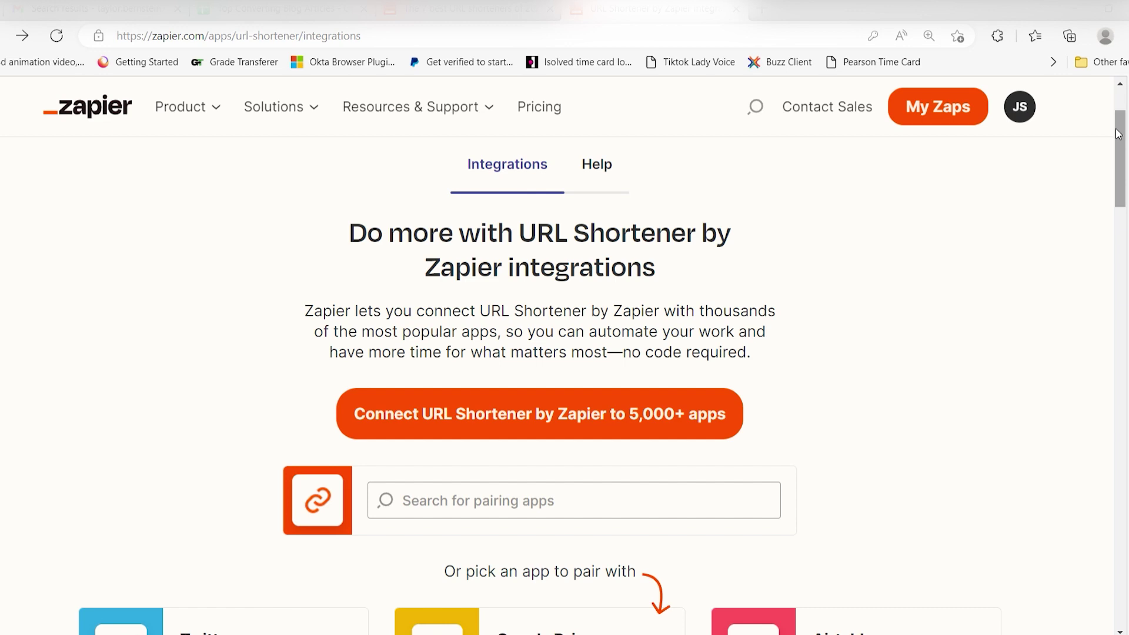
Scroll down the URL Shortener by Zapier integrations page.
left_click_drag(1118, 134, 1124, 388)
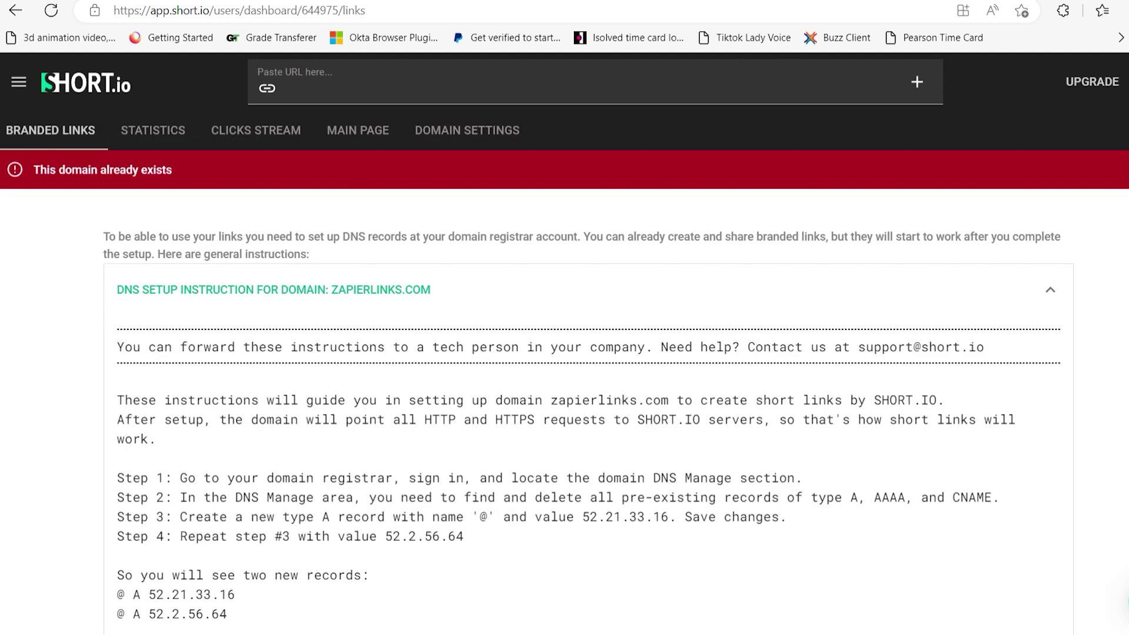
Copy the DNS setup instructions for zapierlinks.com from Short.io's Branded Links page.
scroll(564, 340, "down", 3)
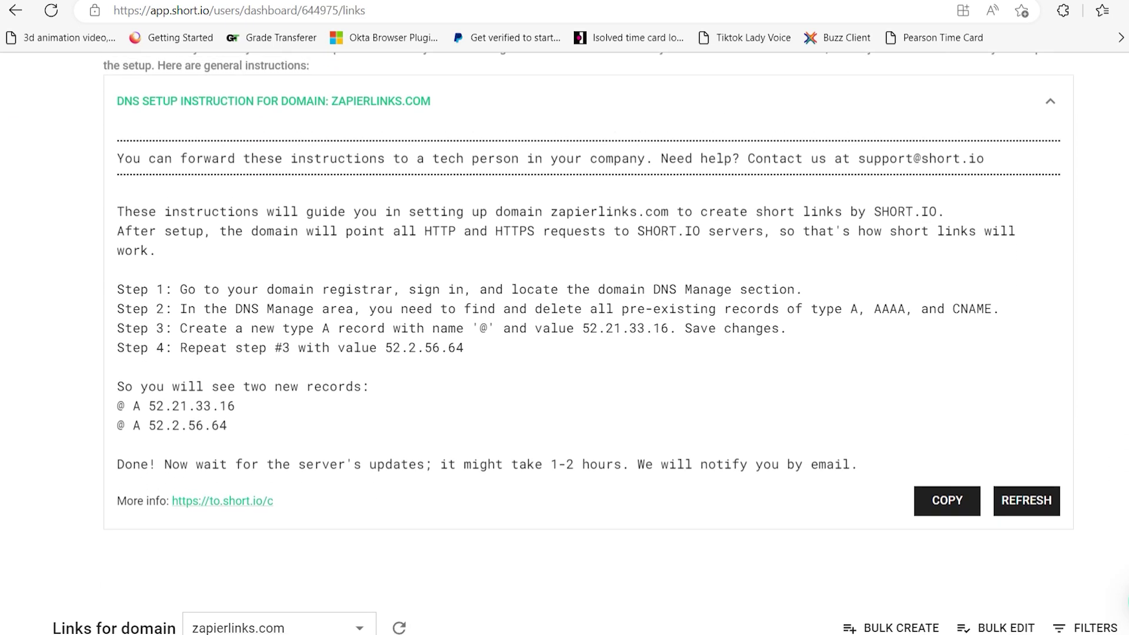
left_click(947, 512)
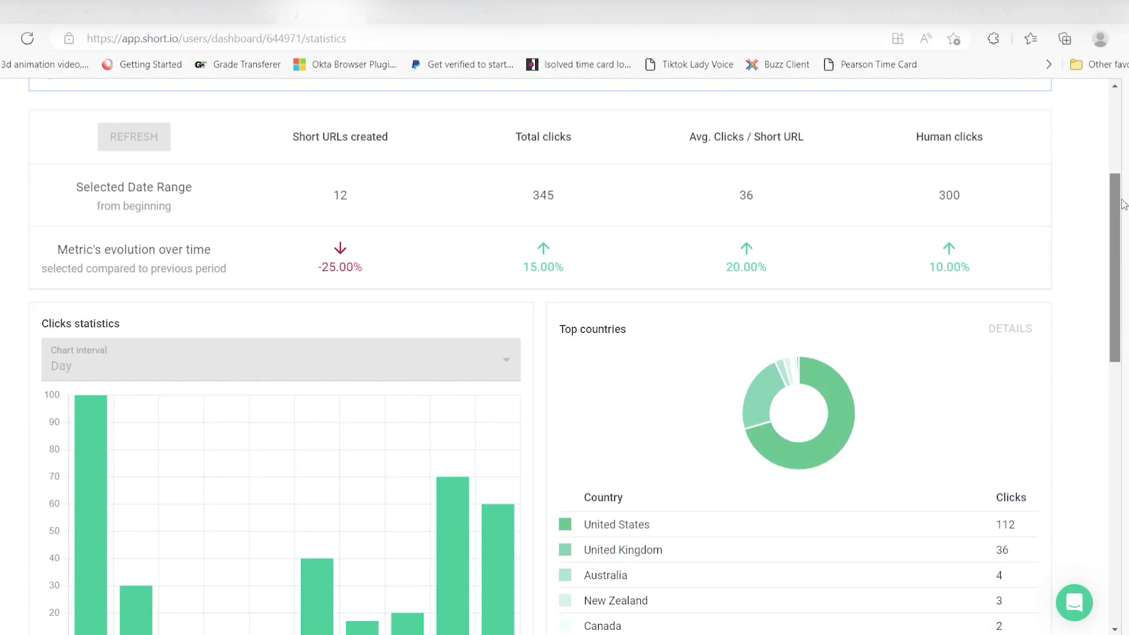
scroll(565, 352, "down", 4)
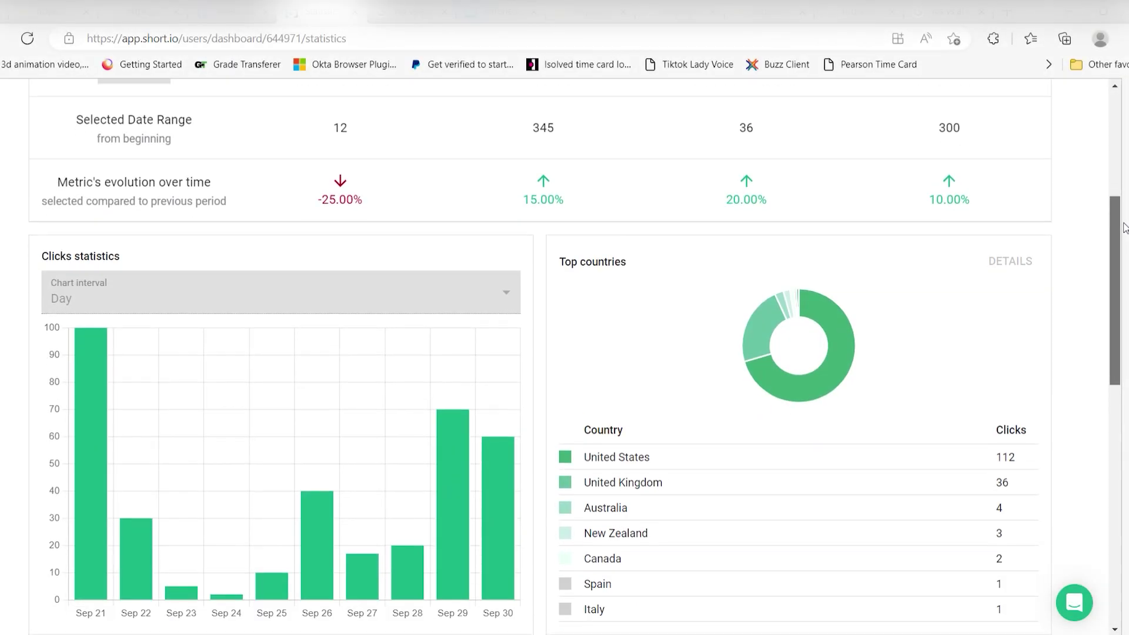
scroll(564, 353, "down", 5)
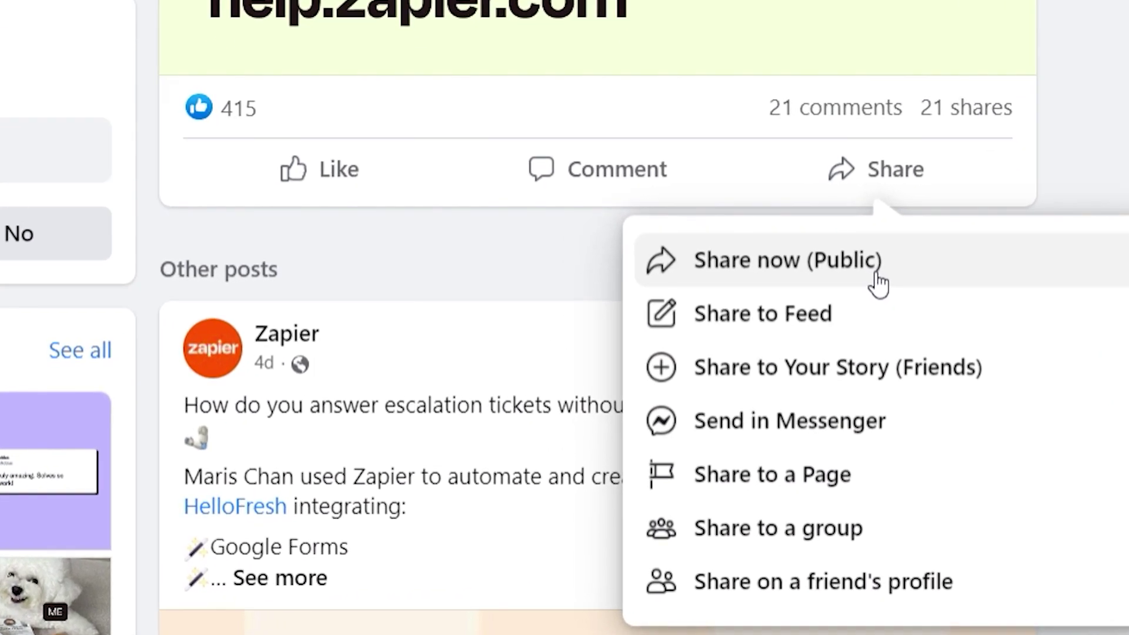
Share the Zapier customer-support post publicly with 'Share now (Public)'.
left_click(876, 281)
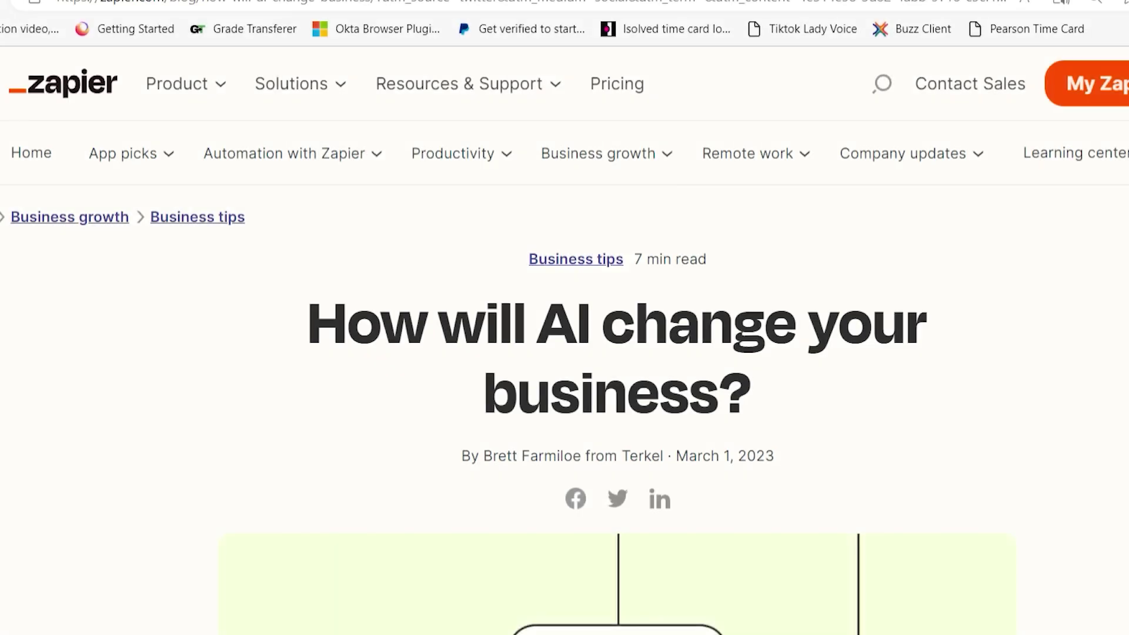
Read down the 'How will AI change your business?' article on Zapier's blog.
scroll(617, 353, "down", 9)
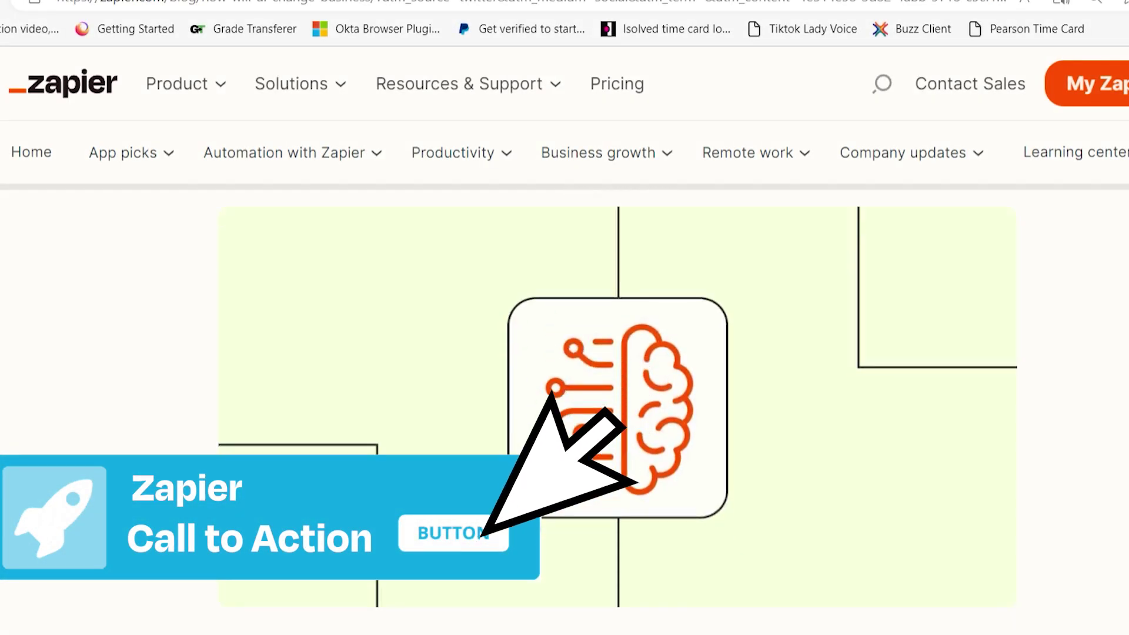
scroll(617, 411, "down", 11)
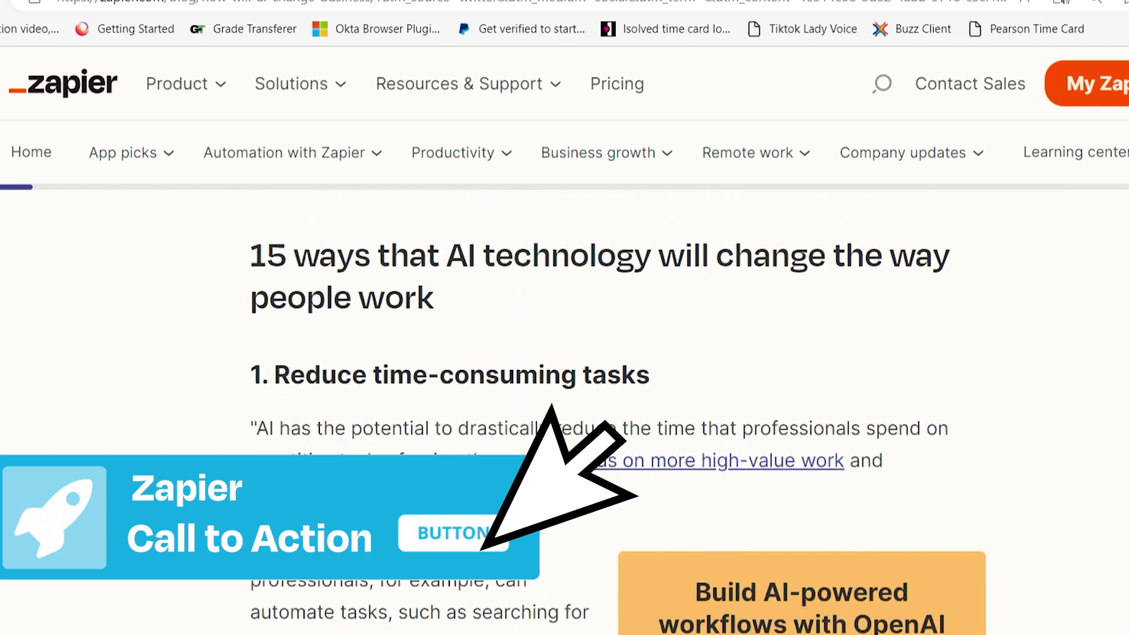
scroll(617, 412, "down", 10)
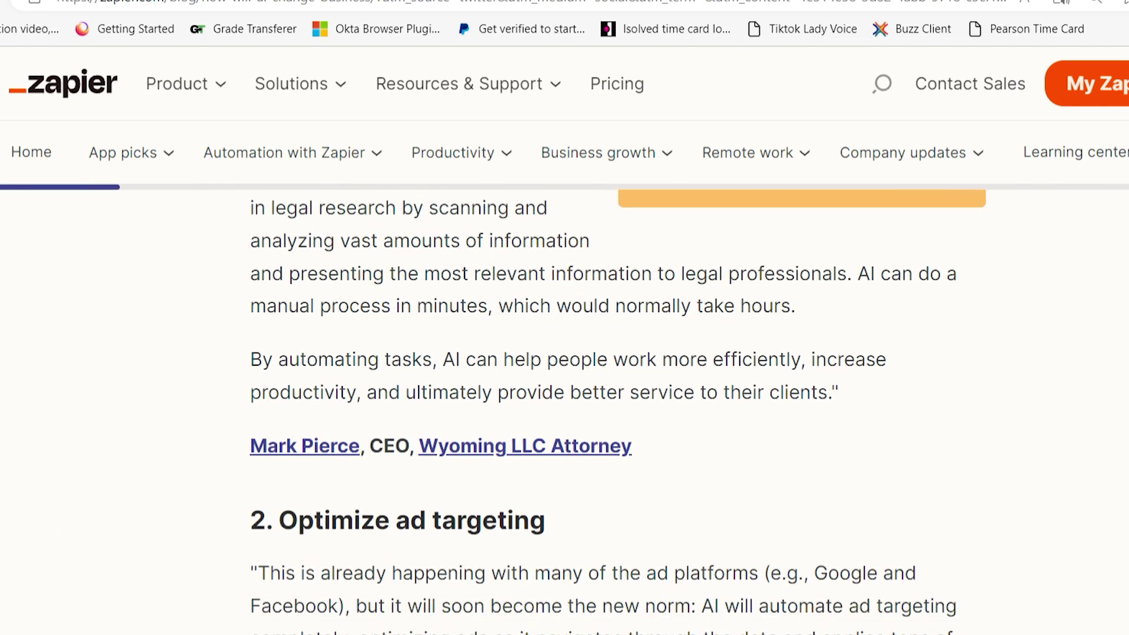
scroll(617, 411, "down", 12)
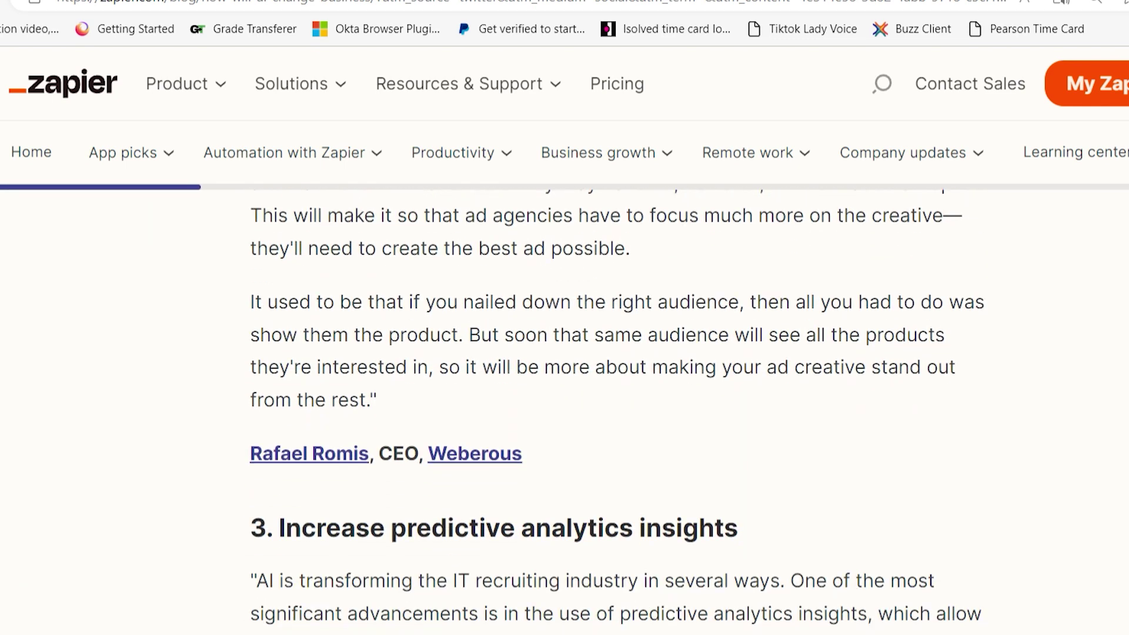
scroll(617, 411, "down", 9)
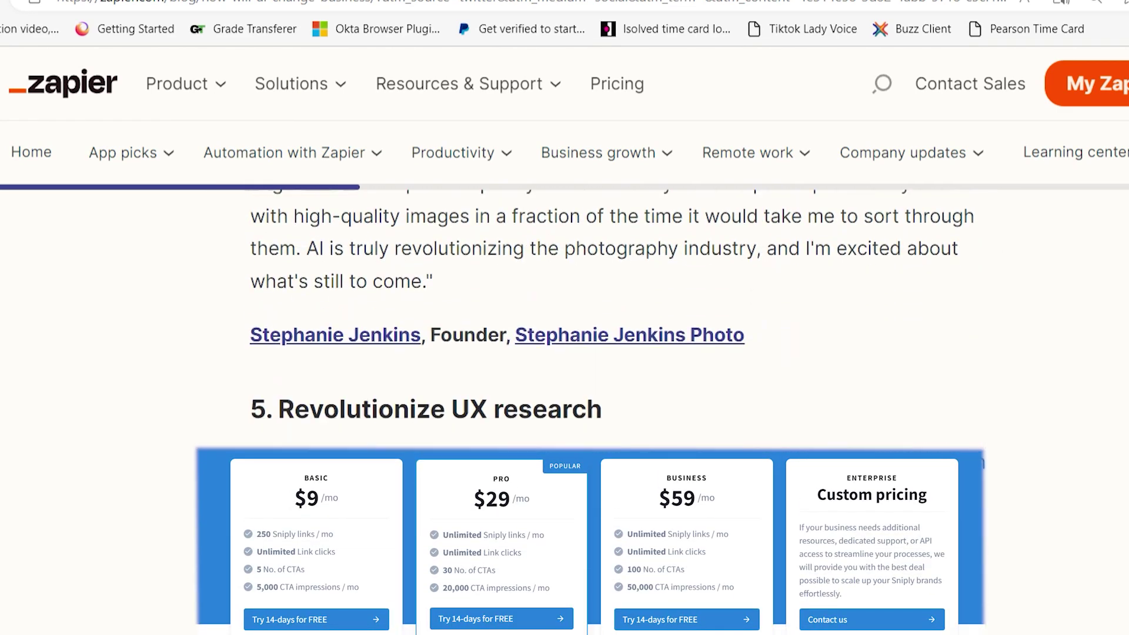
scroll(617, 412, "down", 14)
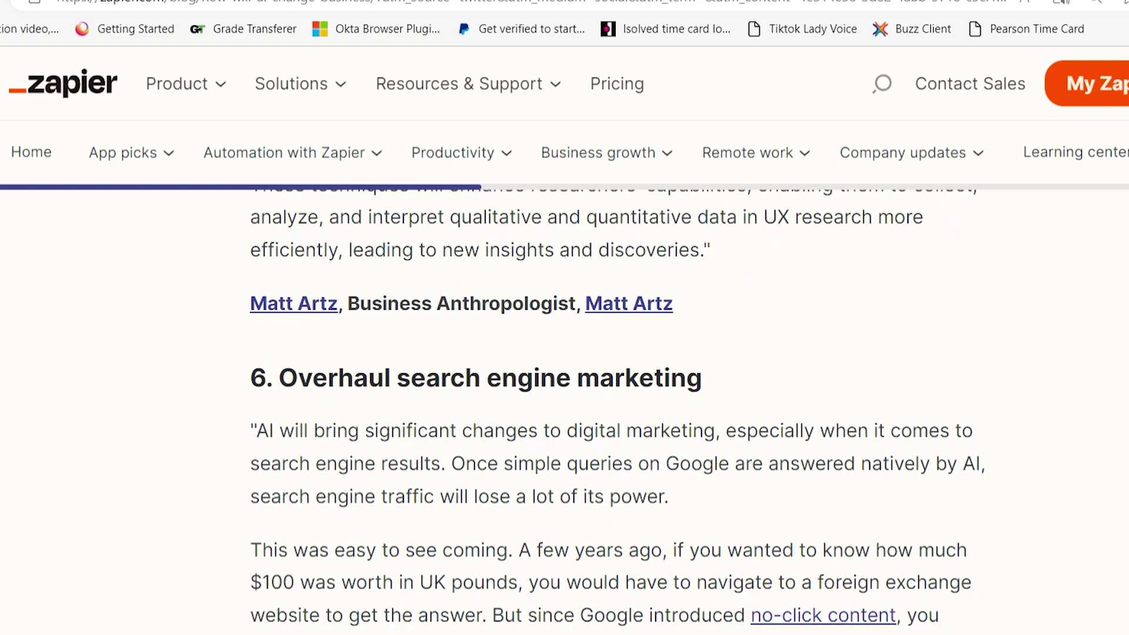
scroll(617, 411, "down", 10)
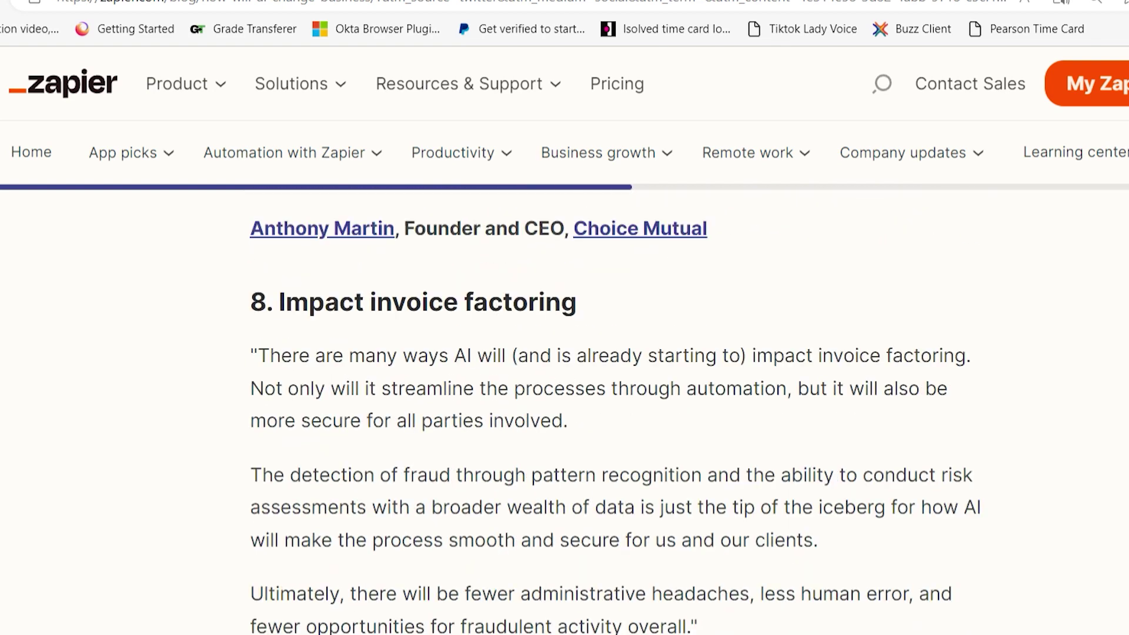